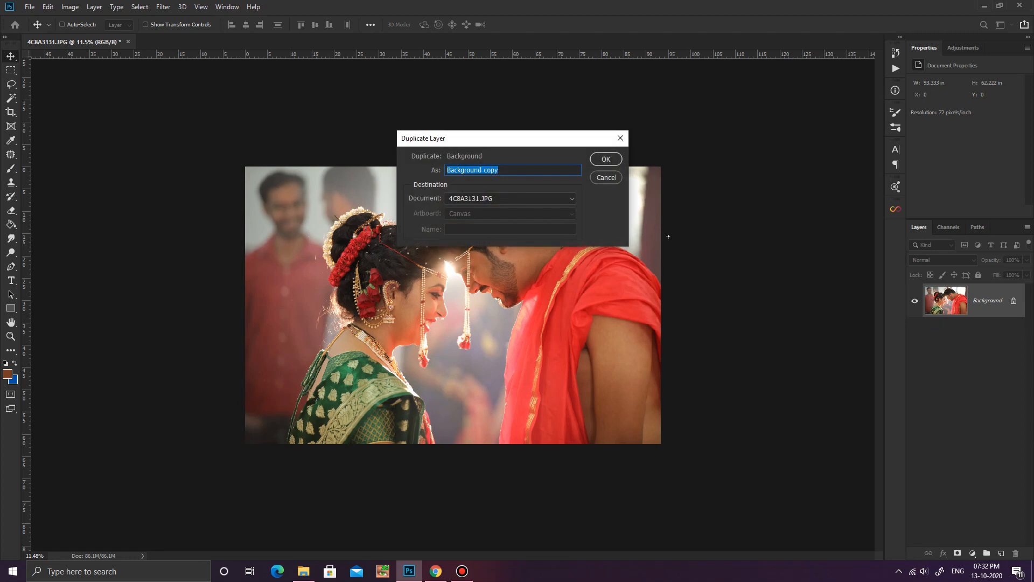
Step: Duplicate the Background layer as Background copy and flip the copy horizontally
left_click(611, 160)
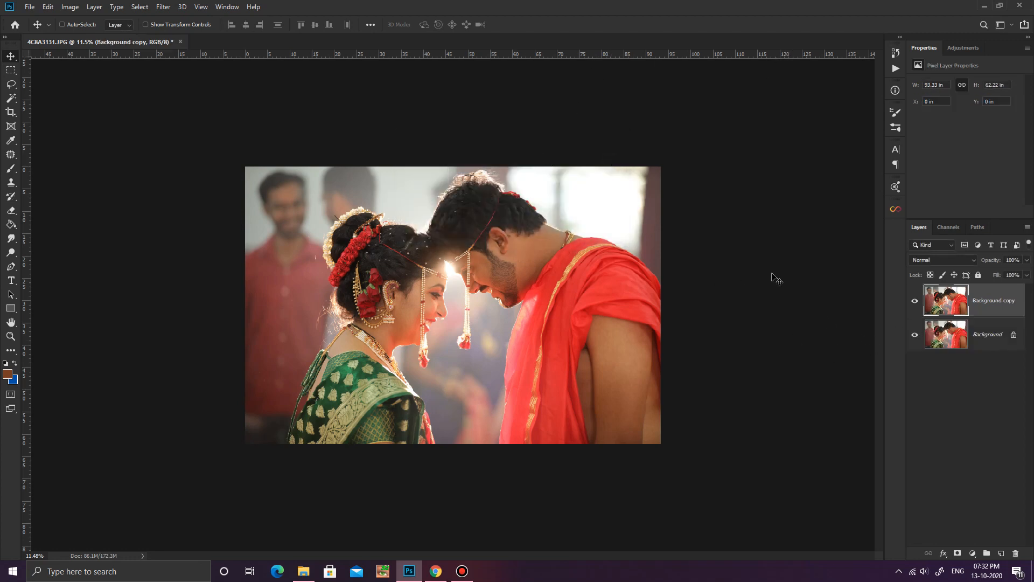
scroll(351, 220, "down", 2)
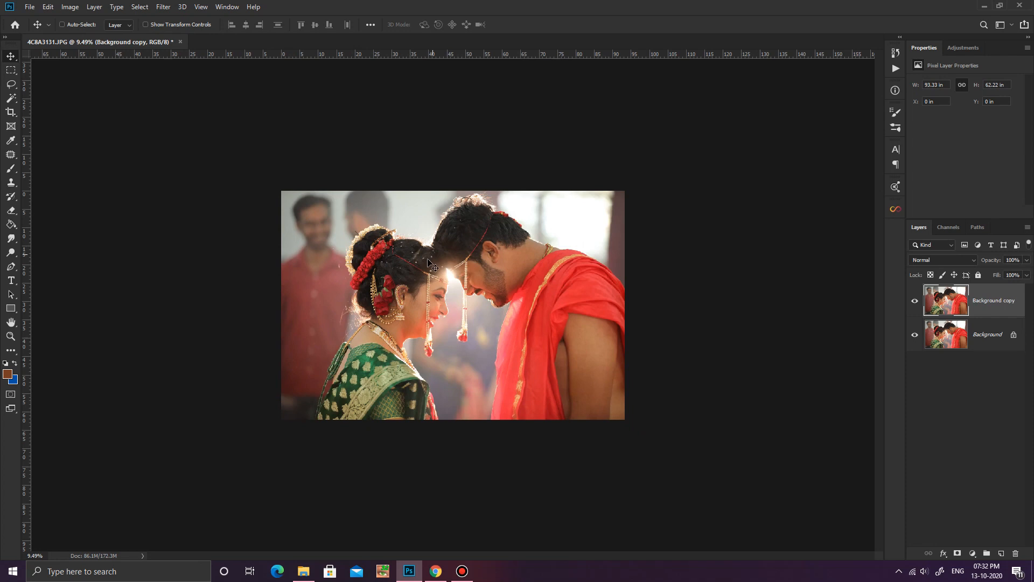
left_click(51, 7)
left_click(79, 244)
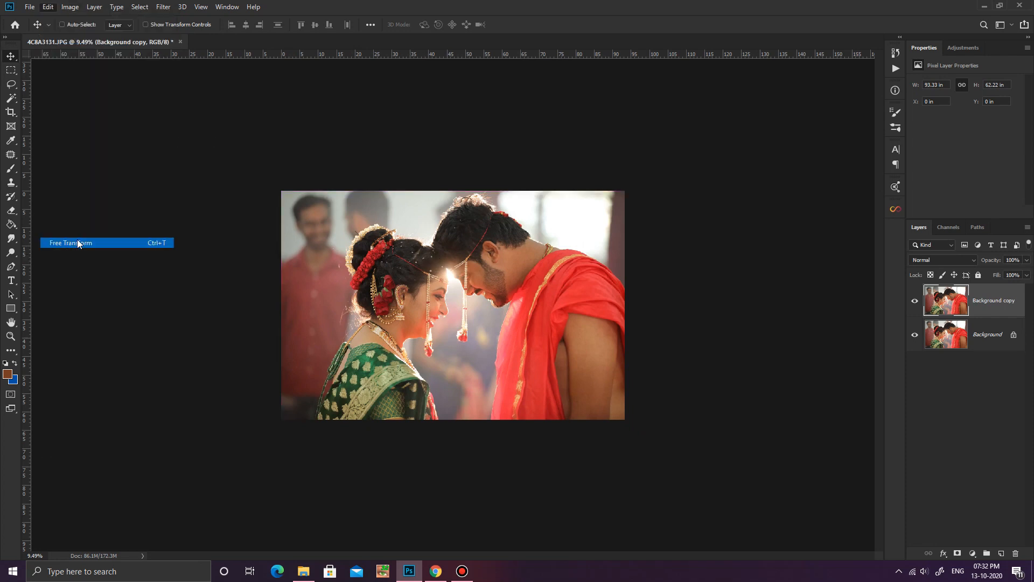
right_click(474, 286)
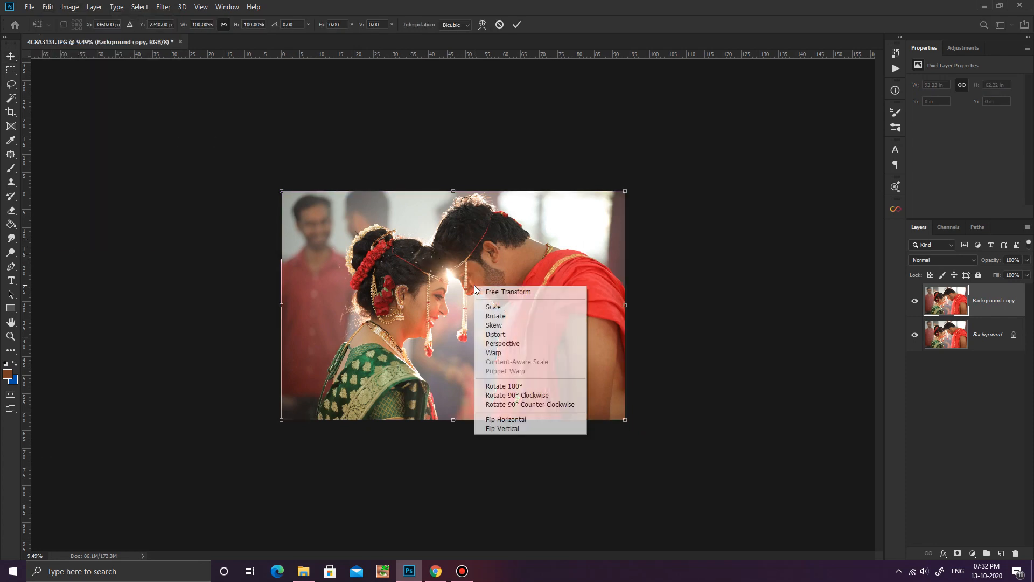
left_click(518, 420)
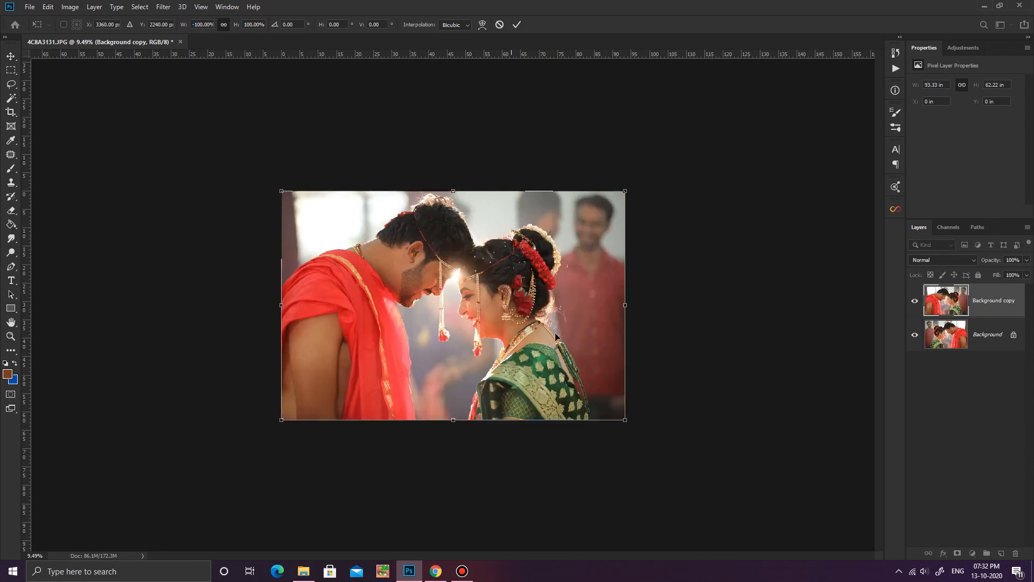
Step: Scale the flipped copy from its corner to about 342% so its bright blurred backdrop fills the canvas
scroll(539, 377, "down", 2)
left_click_drag(576, 387, 698, 478)
scroll(479, 306, "down", 3)
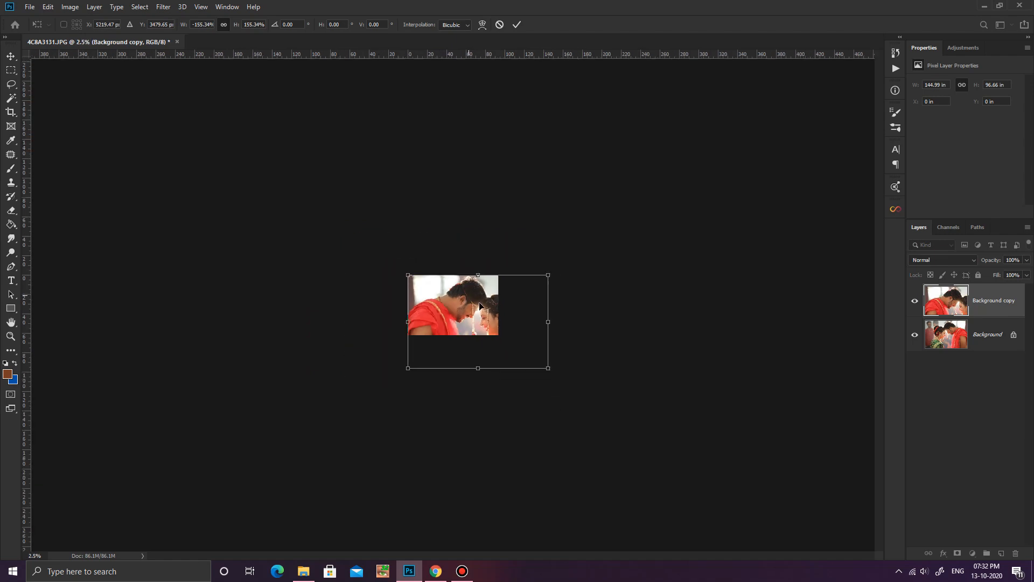
left_click_drag(548, 370, 707, 491)
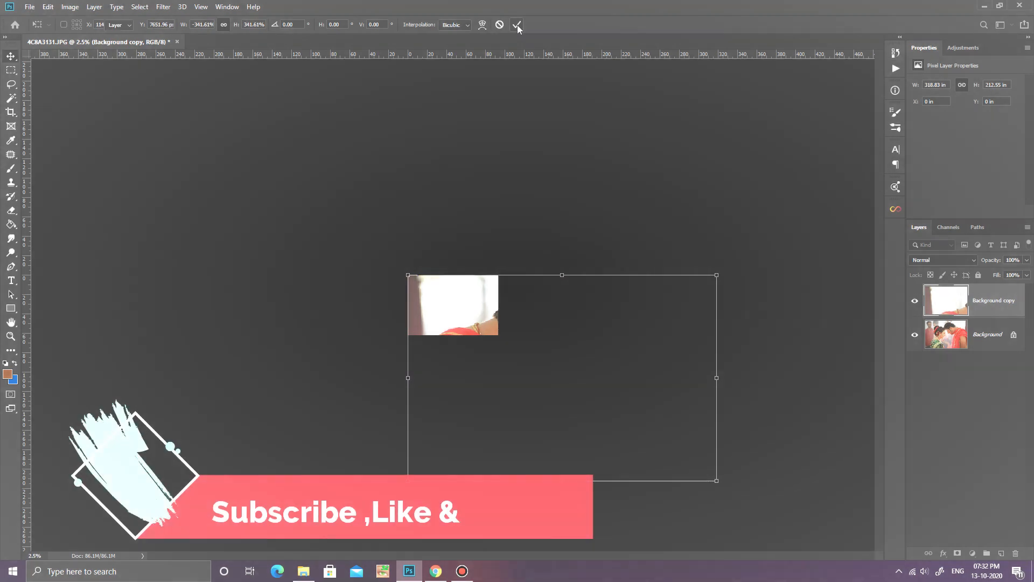
left_click(516, 24)
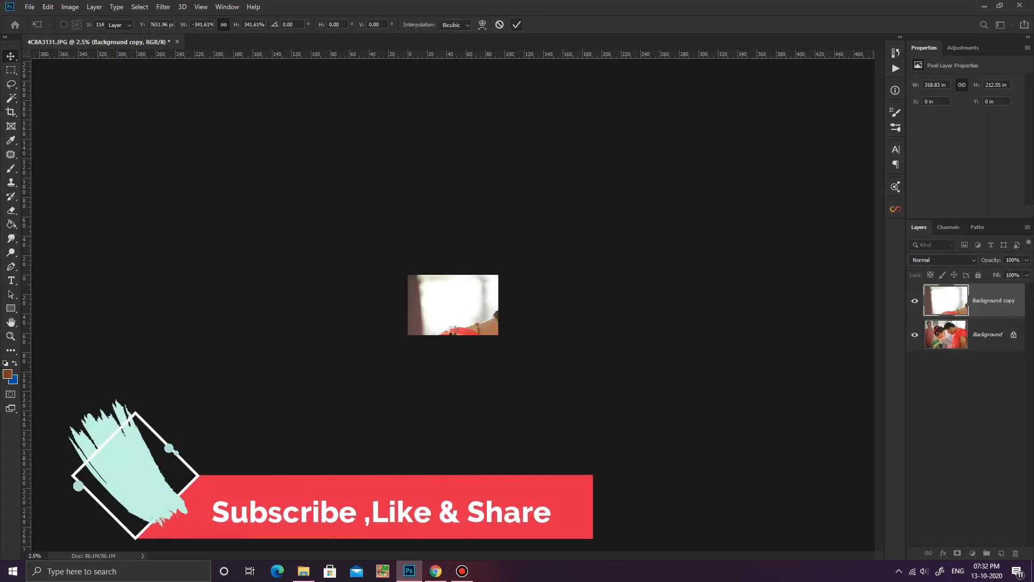
Step: Add a layer mask to the Background copy layer and invert it to black
scroll(446, 309, "up", 5)
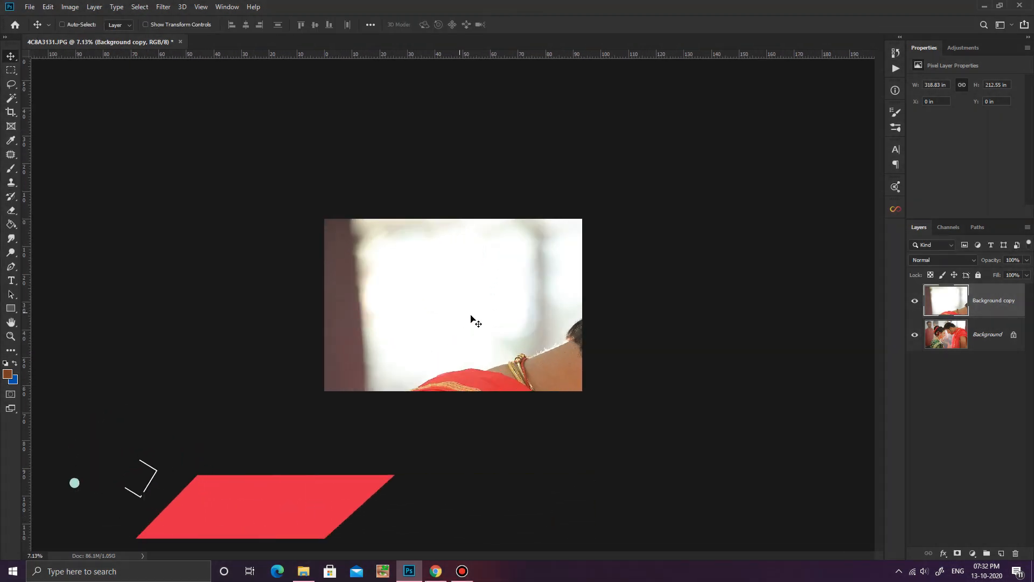
left_click(959, 554)
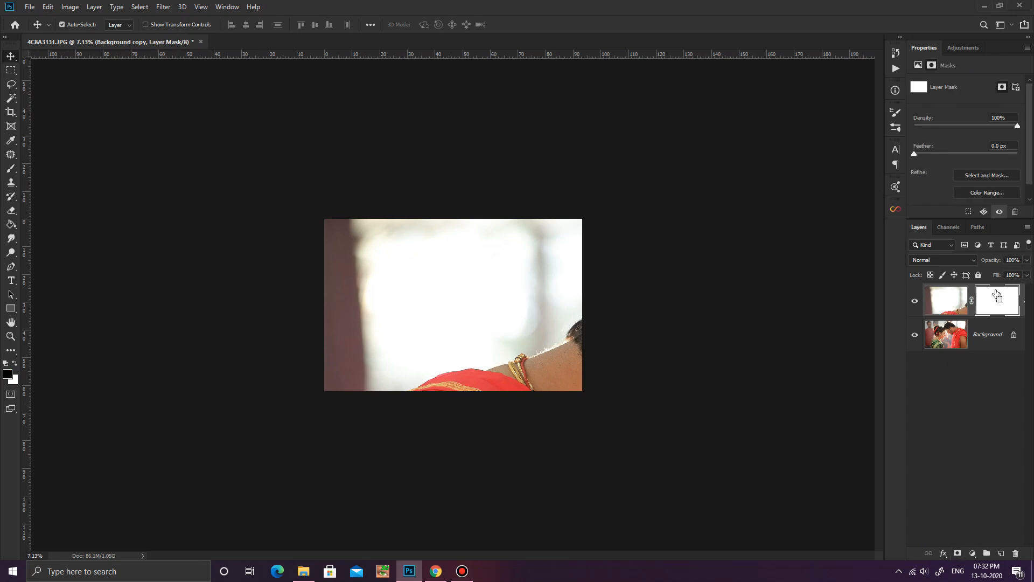
key("ctrl+i")
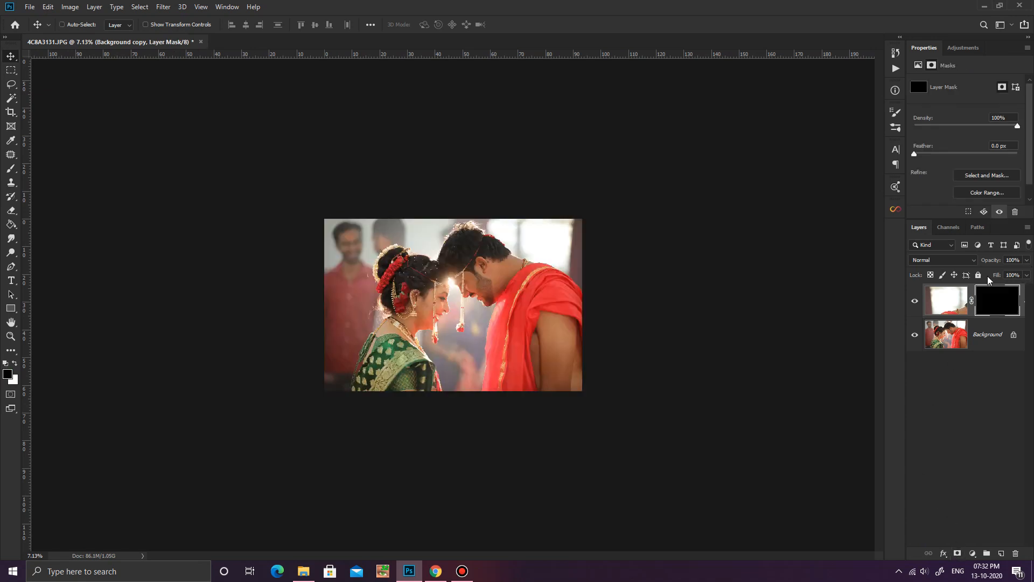
Step: Select the couple on the Background layer with Select Subject, activate the copy's layer mask and invert the selection
left_click(980, 338)
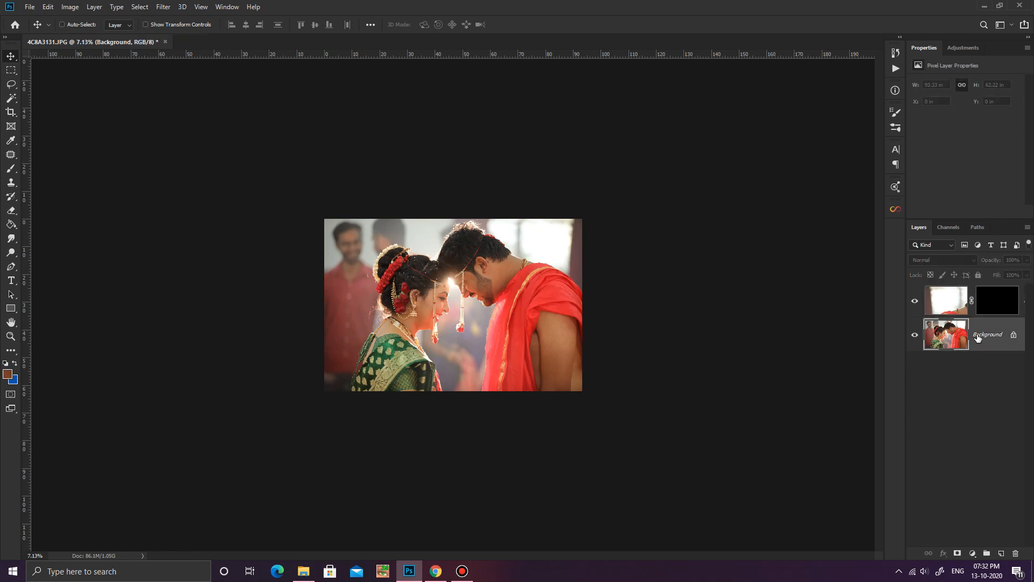
left_click(11, 104)
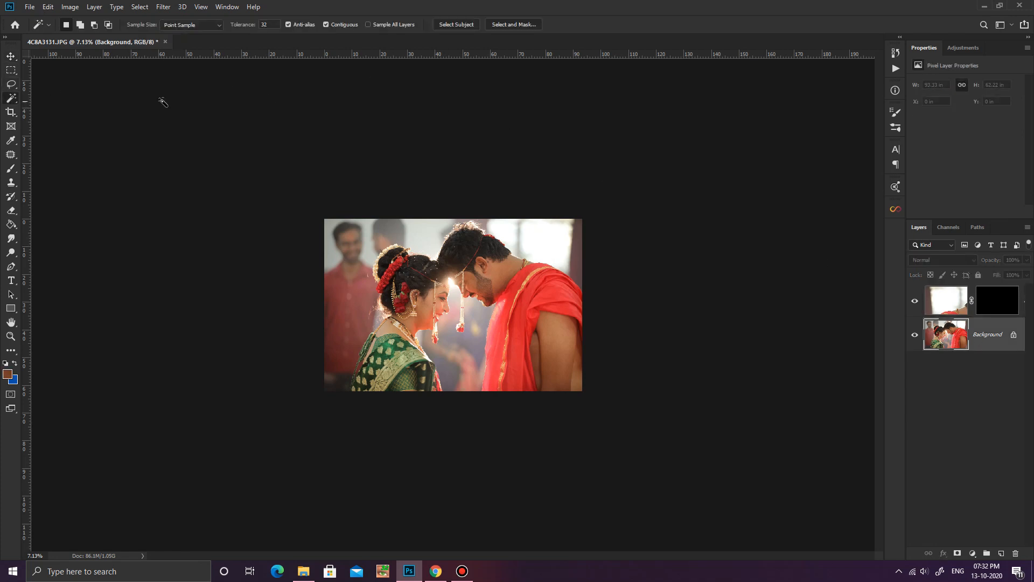
left_click(453, 24)
left_click(1005, 304)
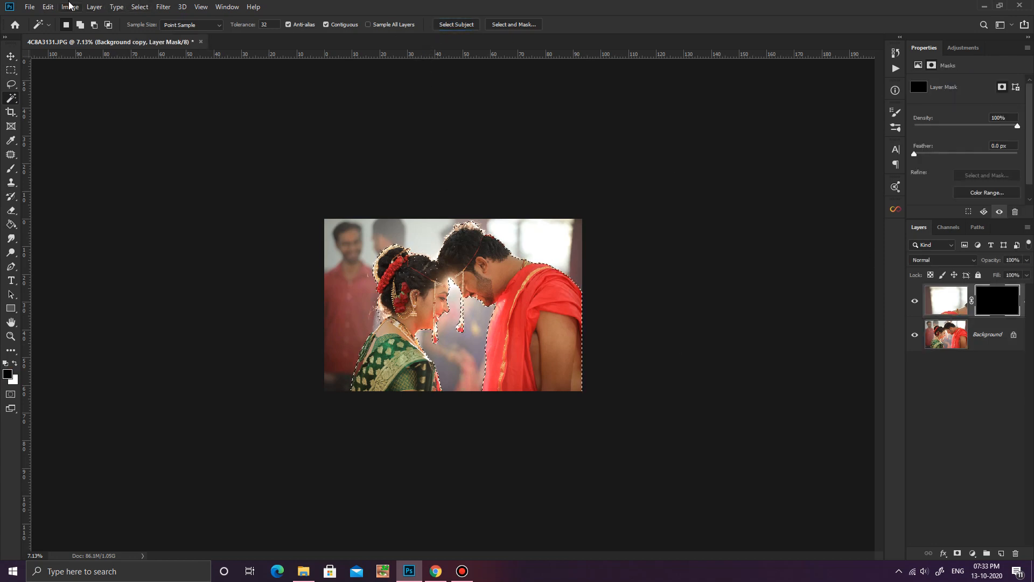
left_click(133, 7)
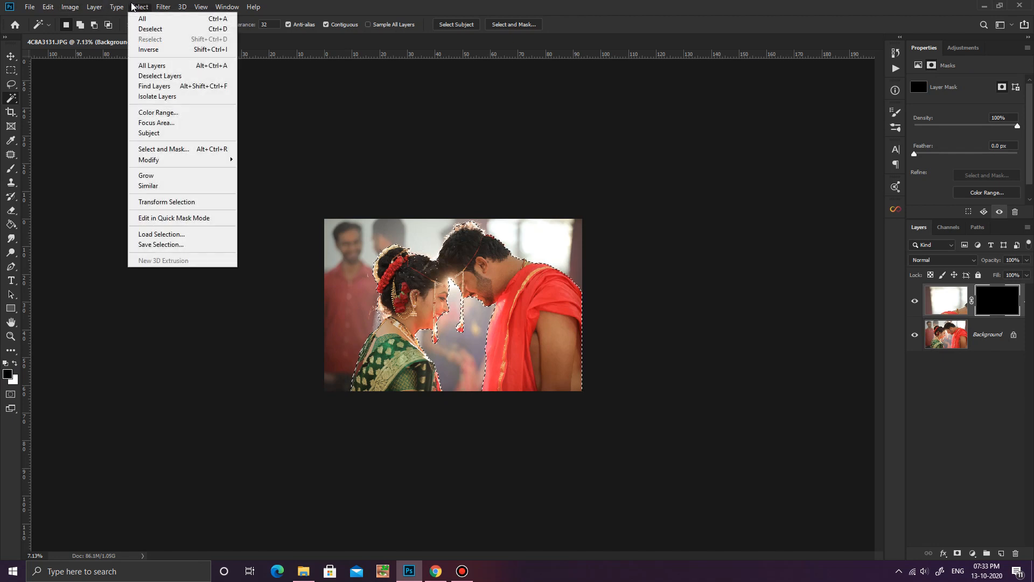
left_click(151, 50)
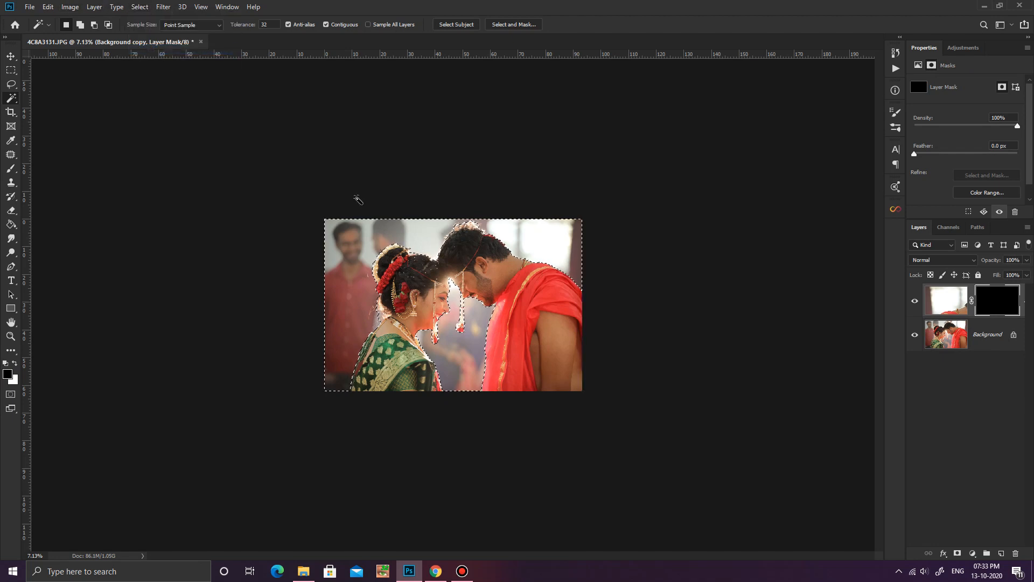
Step: Paint white on the mask with an 800 px brush at 100% opacity over the men behind the bride, and deselect
key("ctrl+plus")
key("ctrl+plus")
key("ctrl+plus")
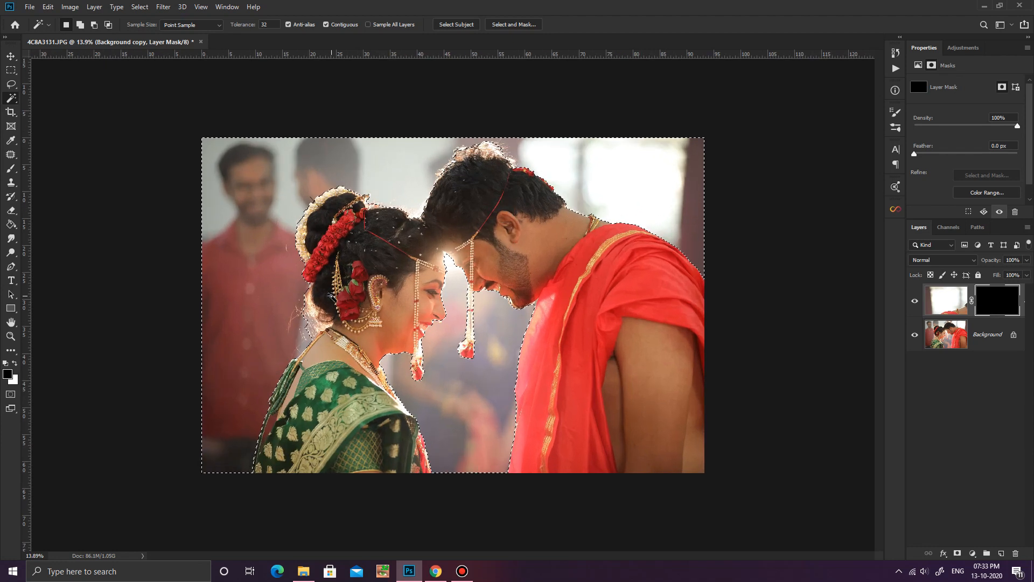
key("b")
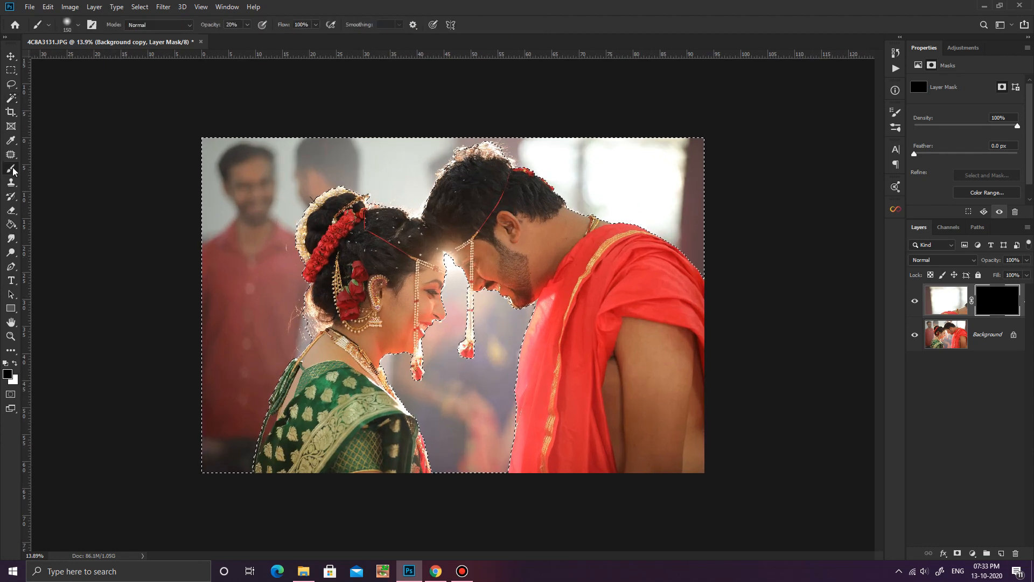
left_click(16, 364)
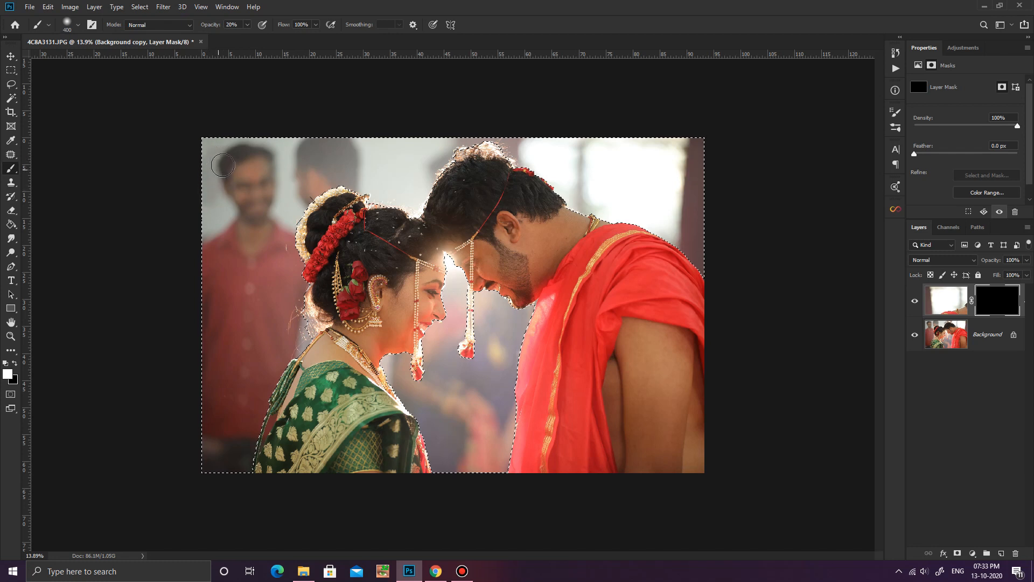
left_click(248, 24)
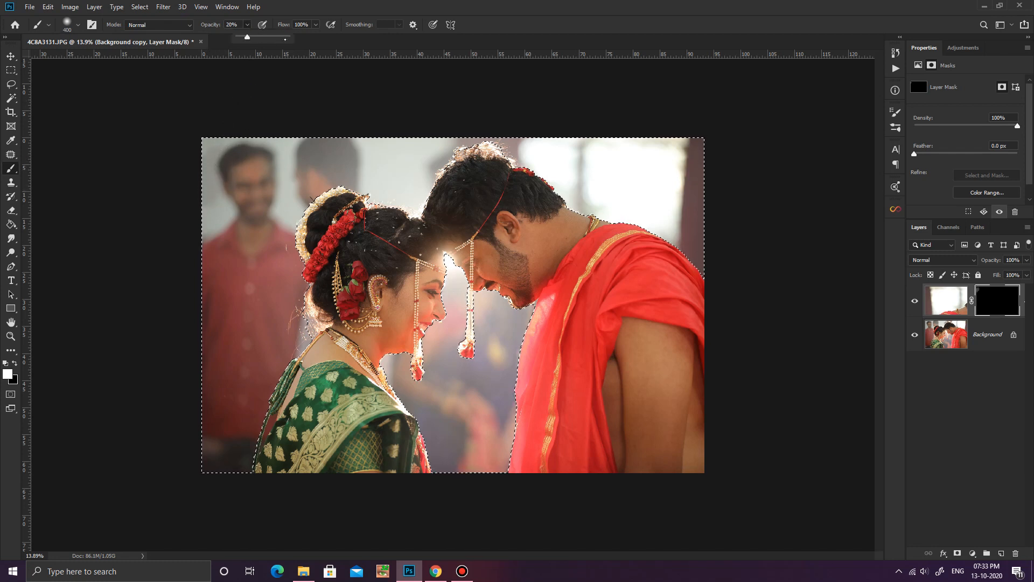
left_click(203, 157)
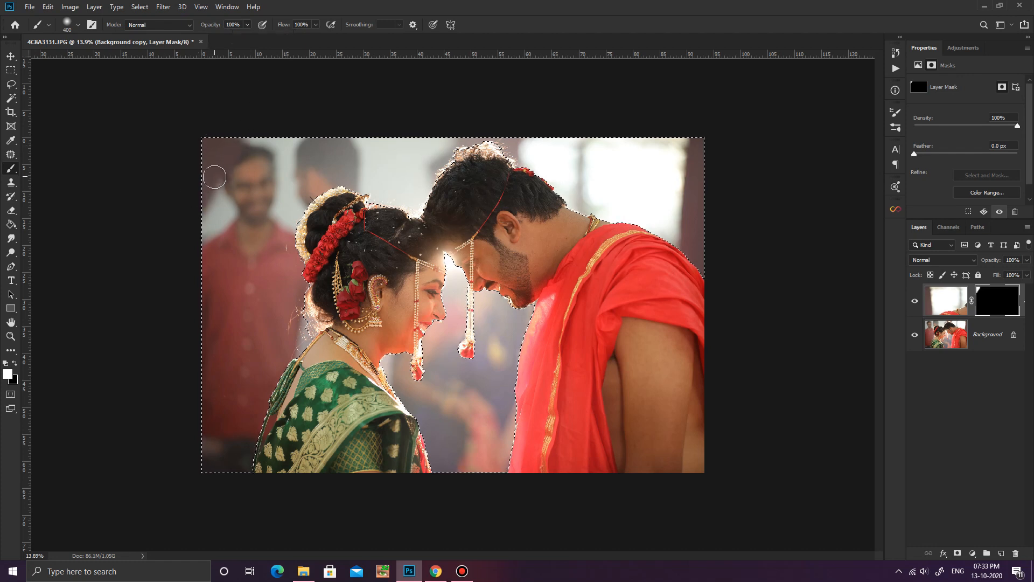
key("bracketright")
key("bracketright")
key("bracketright")
key("bracketright")
mouse_move(231, 166)
left_mouse_down()
mouse_move(269, 154)
mouse_move(219, 256)
mouse_move(238, 251)
mouse_move(260, 369)
mouse_move(278, 337)
mouse_move(226, 427)
mouse_move(198, 337)
mouse_move(205, 453)
mouse_move(239, 479)
mouse_move(231, 470)
mouse_move(234, 366)
mouse_move(261, 328)
mouse_move(269, 332)
mouse_move(254, 293)
mouse_move(269, 312)
mouse_move(258, 270)
mouse_move(254, 285)
mouse_move(260, 244)
mouse_move(268, 251)
mouse_move(286, 194)
mouse_move(301, 183)
mouse_move(334, 168)
mouse_move(382, 172)
mouse_move(315, 151)
mouse_move(287, 162)
mouse_move(269, 196)
mouse_move(283, 210)
mouse_move(267, 271)
mouse_move(242, 254)
mouse_move(240, 229)
mouse_move(266, 290)
mouse_move(245, 215)
mouse_move(251, 151)
mouse_move(236, 148)
mouse_move(247, 131)
mouse_move(215, 151)
mouse_move(201, 166)
mouse_move(154, 385)
mouse_move(177, 399)
left_mouse_up()
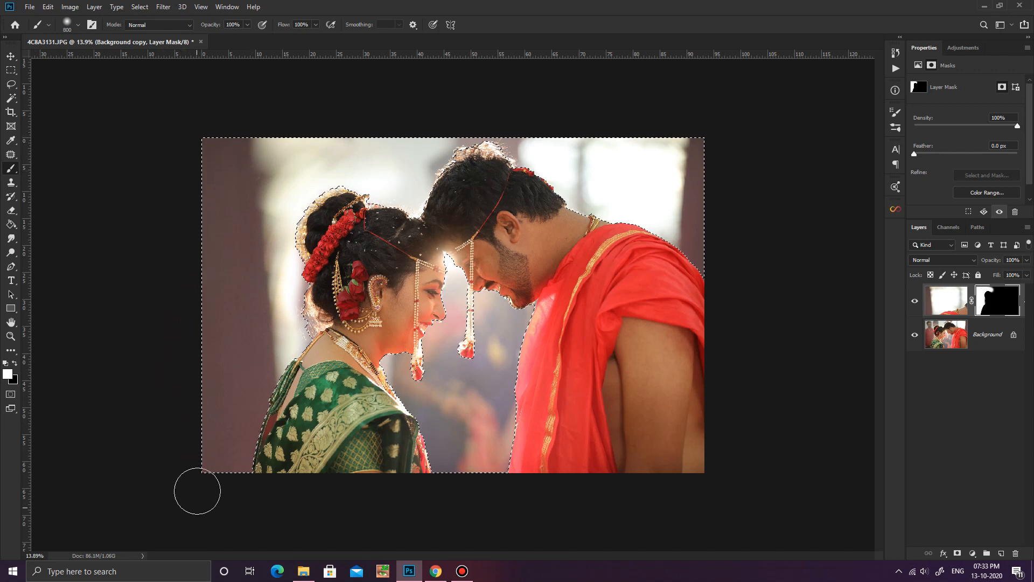
key("ctrl+d")
Step: Activate the Background layer and the Magic Wand tool at the leftover red gap beside the bride's saree
key("ctrl+space")
left_click_drag(247, 406, 320, 440)
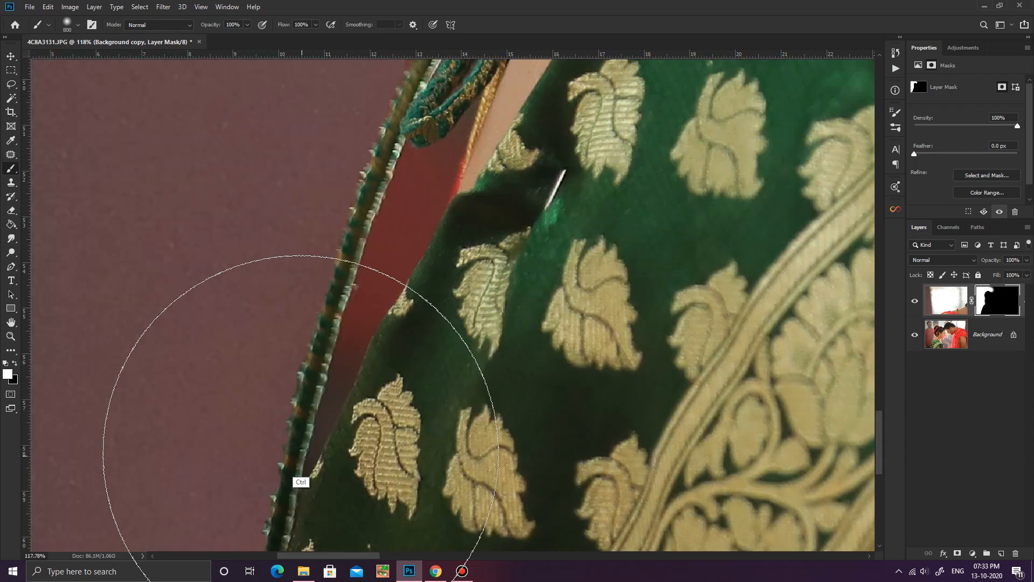
left_click(962, 343)
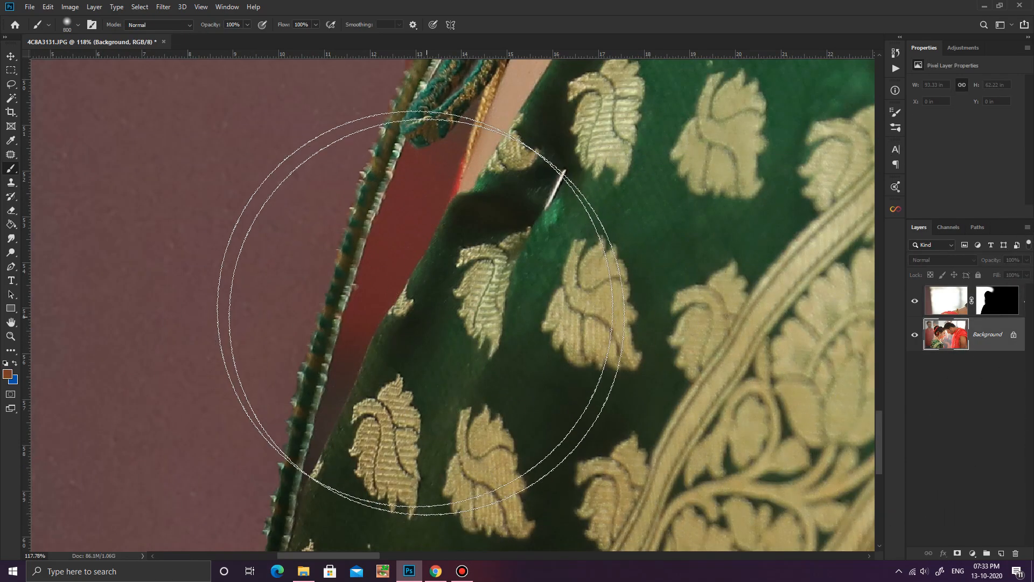
key("w")
left_click(408, 254)
left_click(465, 136)
key("ctrl+d")
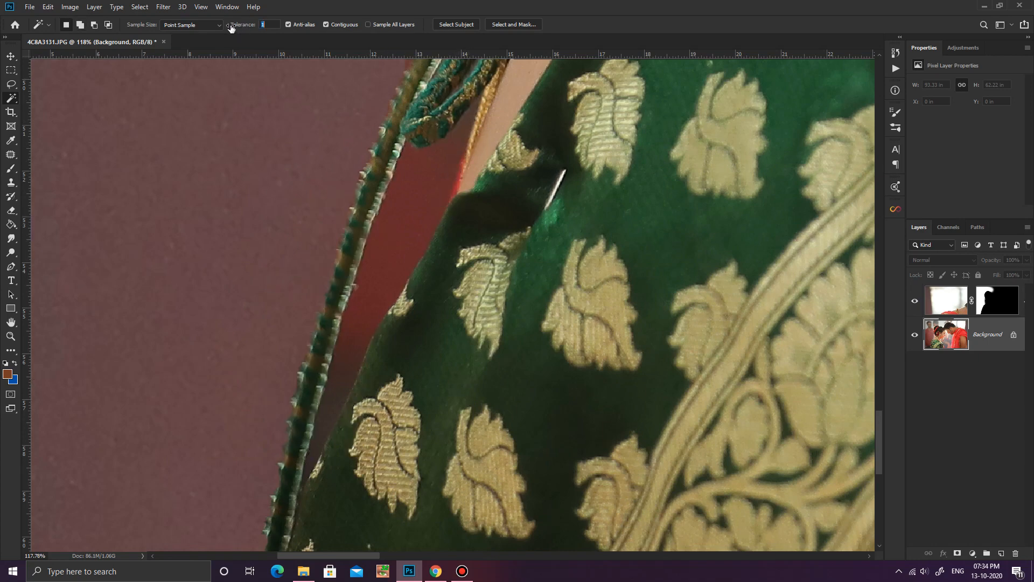
Step: Set the Magic Wand tolerance to 12 and select the whole red gap between the blouse string and the saree
left_click(394, 242)
left_click(472, 118, "shift")
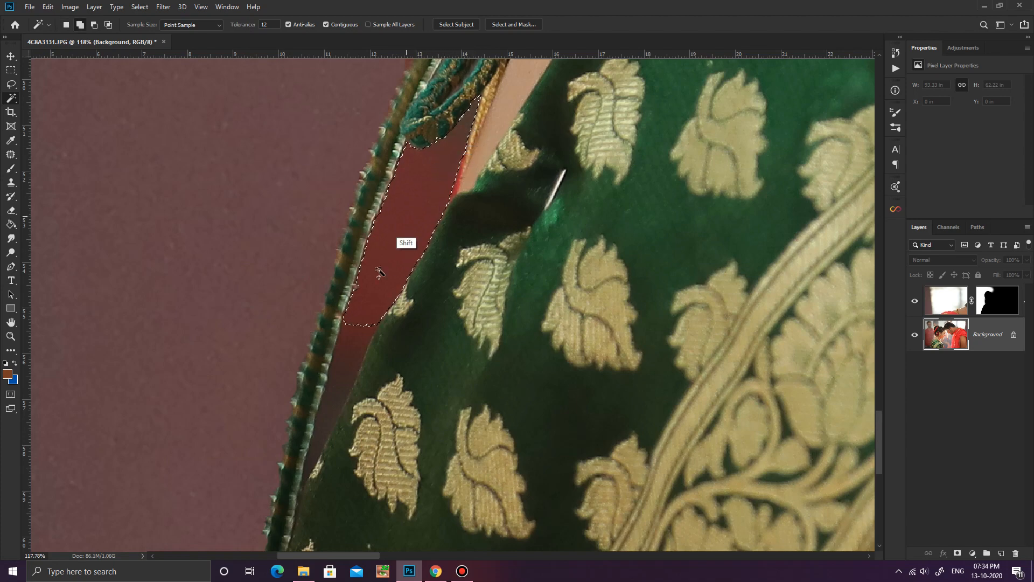
left_click(351, 337, "shift")
left_click(331, 407, "shift")
left_click(307, 477, "shift")
left_click(303, 498, "shift")
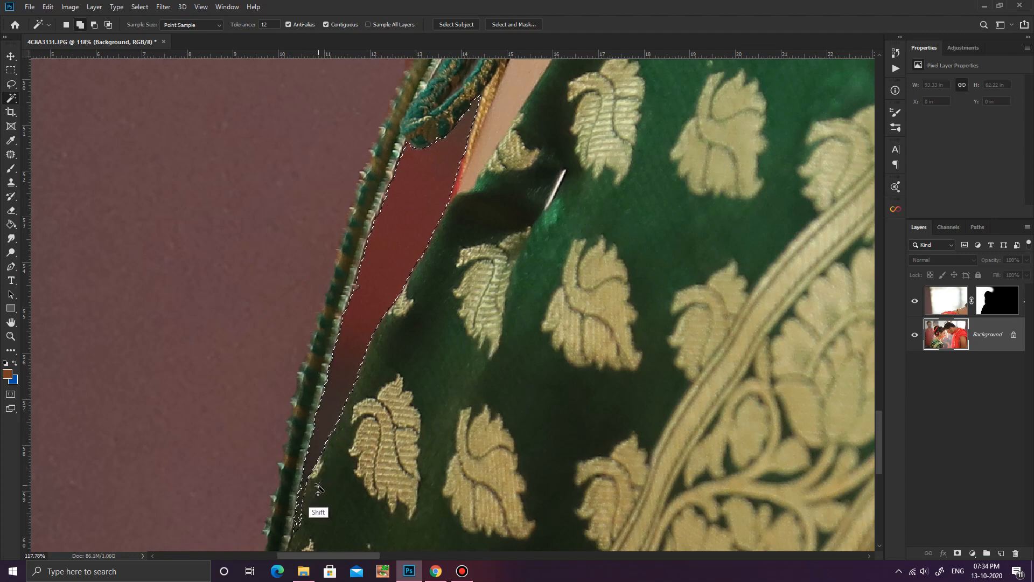
Step: Paint the selected gap white on the Background copy's layer mask with a 100 px brush, and deselect
left_click(984, 301)
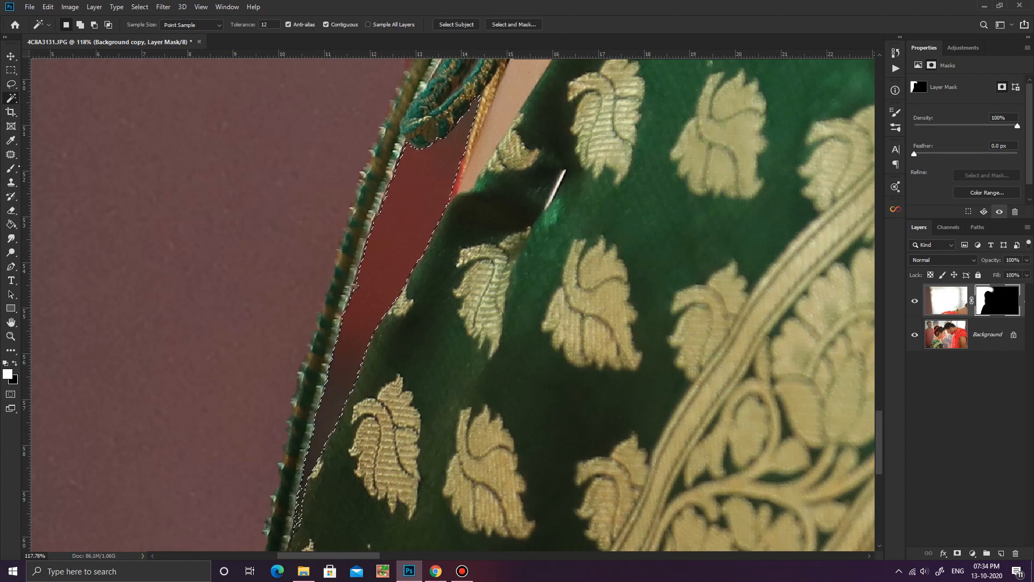
key("b")
key("bracketleft")
key("bracketleft")
key("bracketleft")
key("bracketleft")
key("bracketleft")
key("bracketleft")
key("bracketleft")
key("bracketleft")
key("bracketleft")
key("bracketleft")
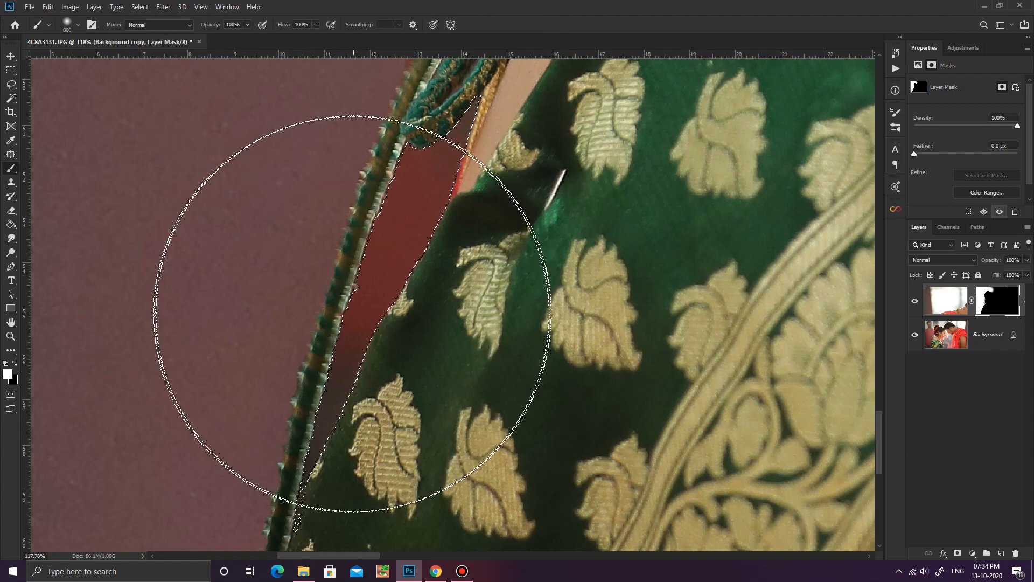
key("bracketleft")
mouse_move(336, 368)
left_mouse_down()
mouse_move(292, 498)
mouse_move(356, 308)
mouse_move(341, 354)
mouse_move(426, 163)
left_mouse_up()
left_click_drag(404, 205, 414, 224)
mouse_move(446, 141)
left_mouse_down()
mouse_move(466, 110)
mouse_move(439, 149)
mouse_move(397, 173)
left_mouse_up()
key("ctrl+d")
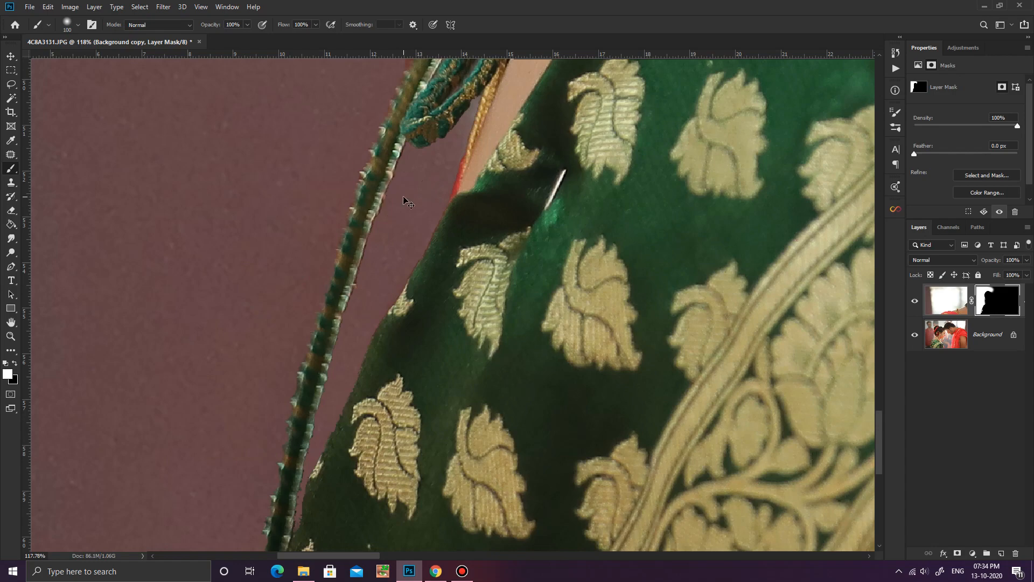
Step: Compare the whole photo before and after by toggling the visibility of the masked Background copy layer
key("ctrl+minus")
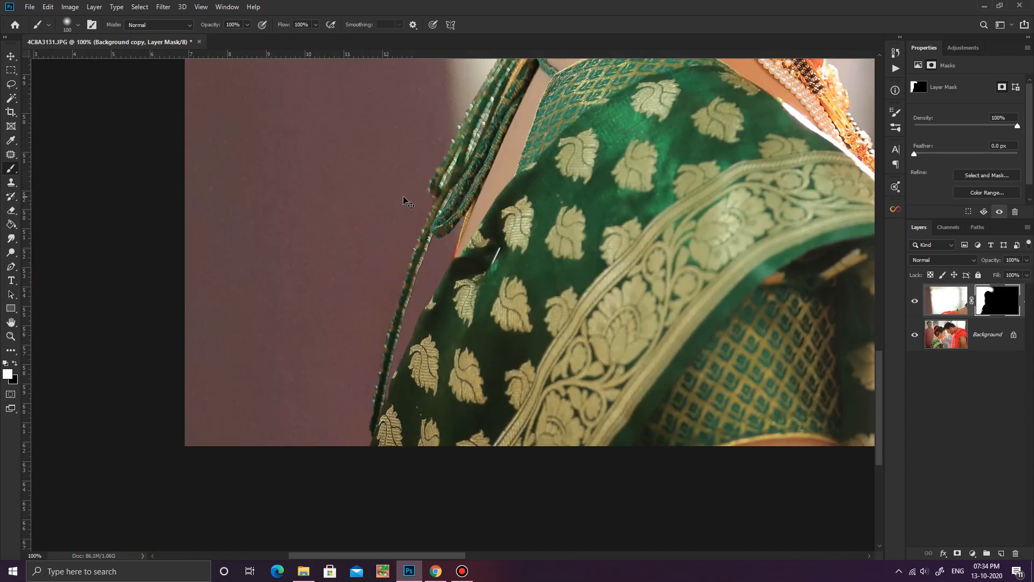
key("ctrl+plus")
key("ctrl+0")
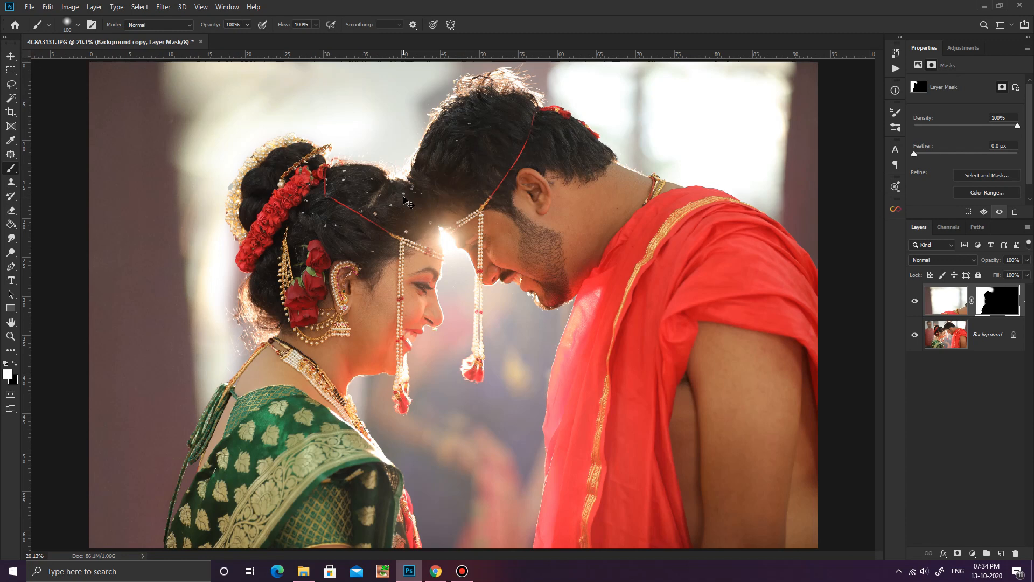
key("ctrl+minus")
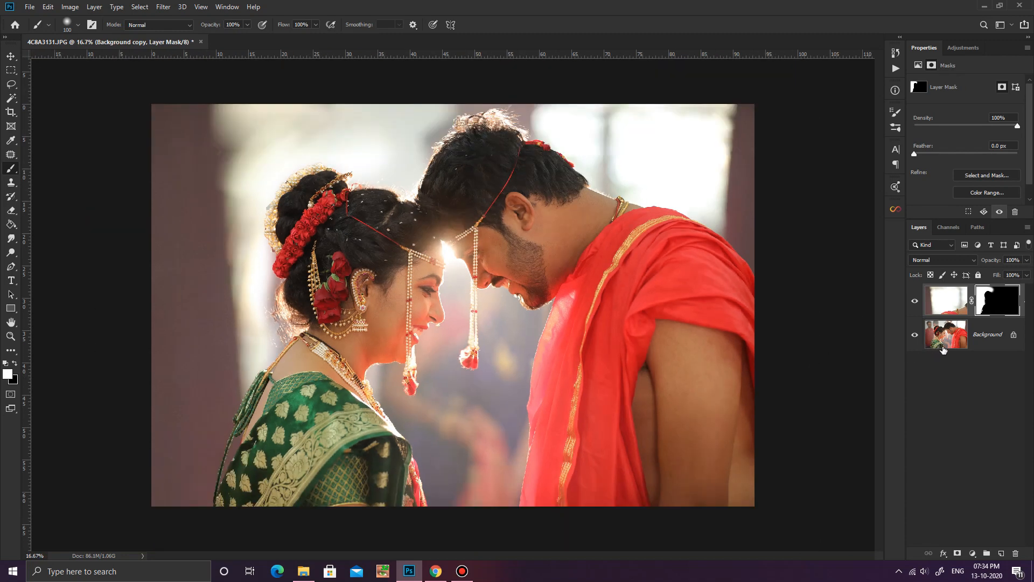
left_click(915, 303)
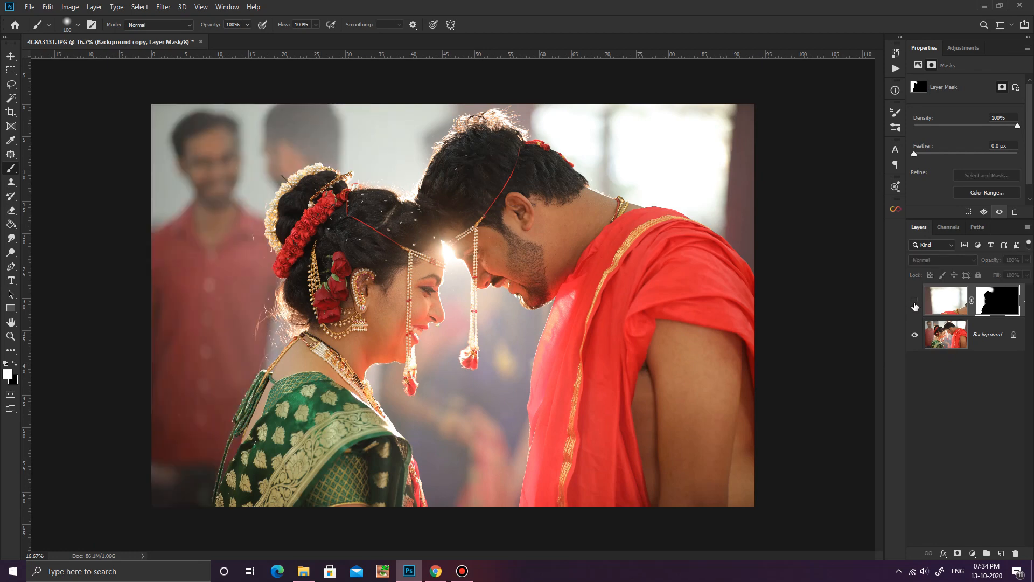
left_click(915, 304)
left_click(915, 303)
left_click(916, 304)
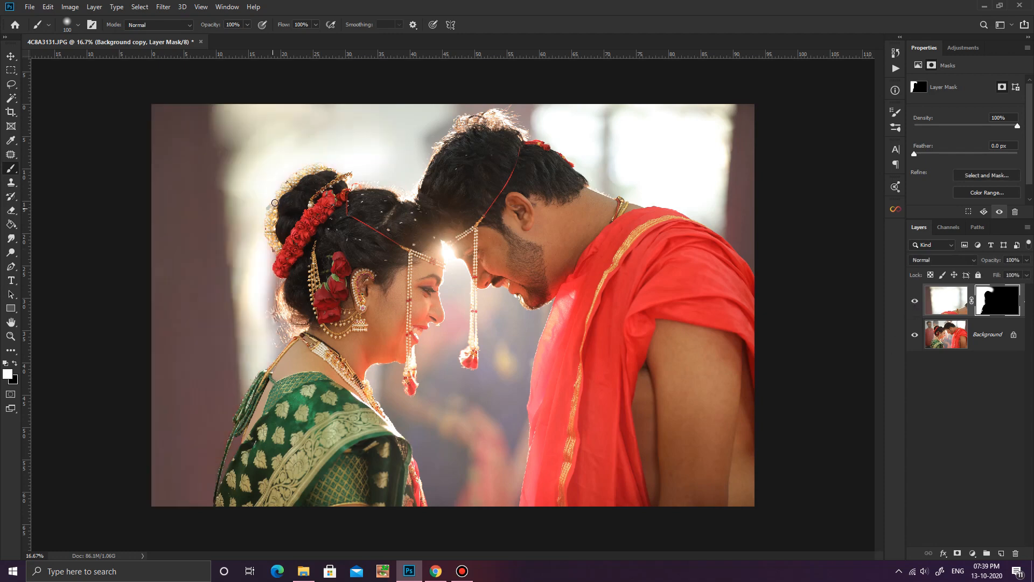
Step: Paint white with a 45 px brush on the Background copy's mask over the outer edge of the grey patch beside the bride's bun
left_click_drag(258, 200, 303, 233)
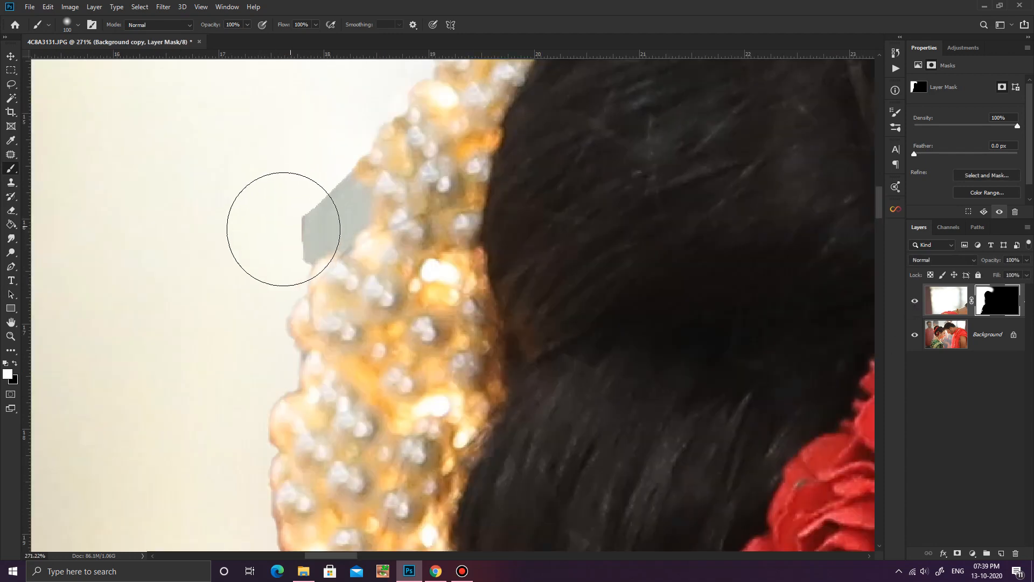
key("bracketleft")
key("bracketleft")
key("bracketleft")
key("bracketleft")
key("bracketleft")
key("bracketleft")
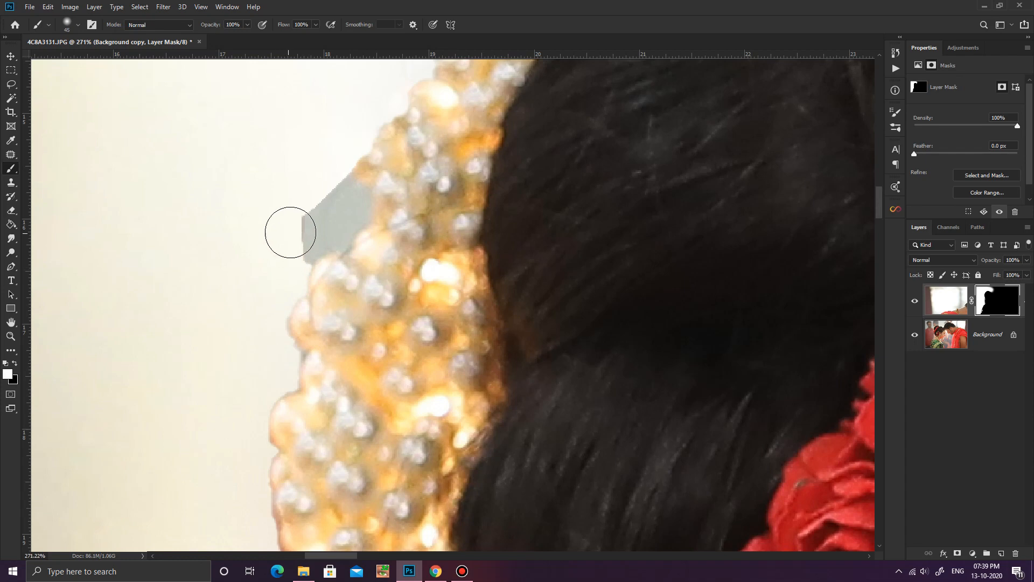
left_click_drag(298, 225, 298, 238)
key("bracketleft")
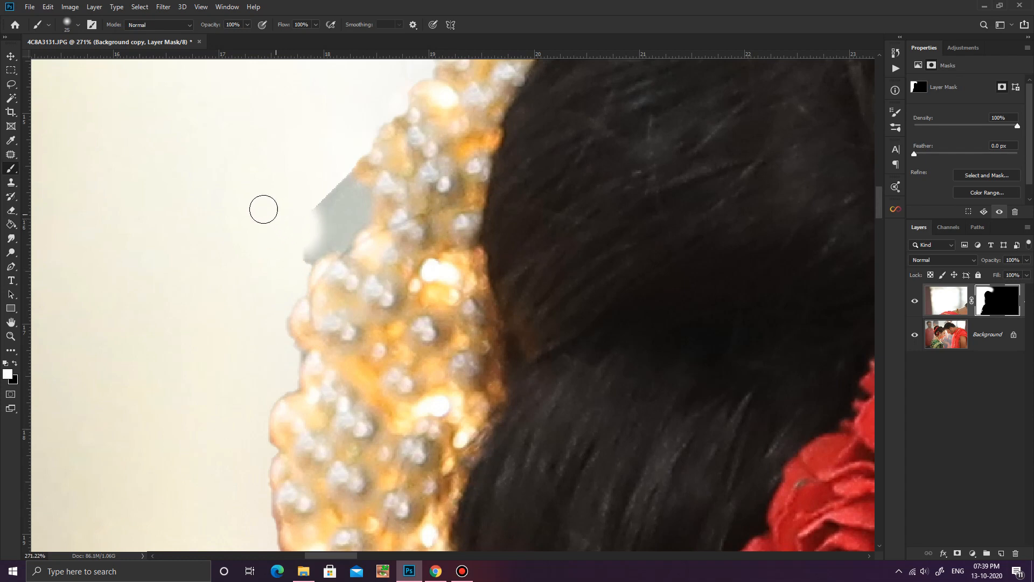
Step: Set the brush to 45% hardness and 20 px, and paint away the rest of the grey patch along the pearl hair ornament
right_click(252, 226)
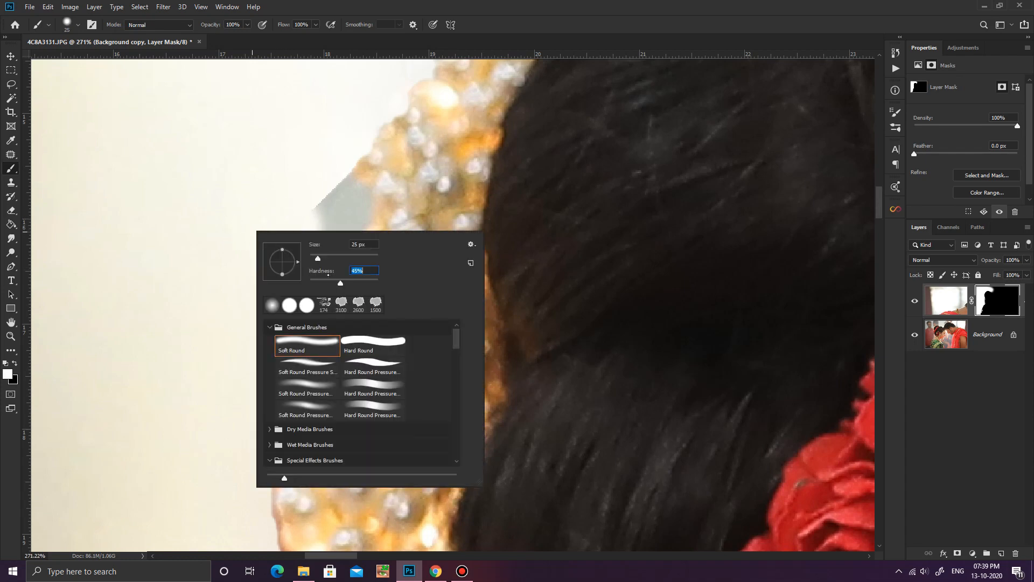
key("Return")
key("bracketleft")
mouse_move(310, 208)
left_mouse_down()
mouse_move(337, 176)
mouse_move(355, 220)
mouse_move(334, 241)
mouse_move(338, 222)
mouse_move(330, 238)
left_mouse_up()
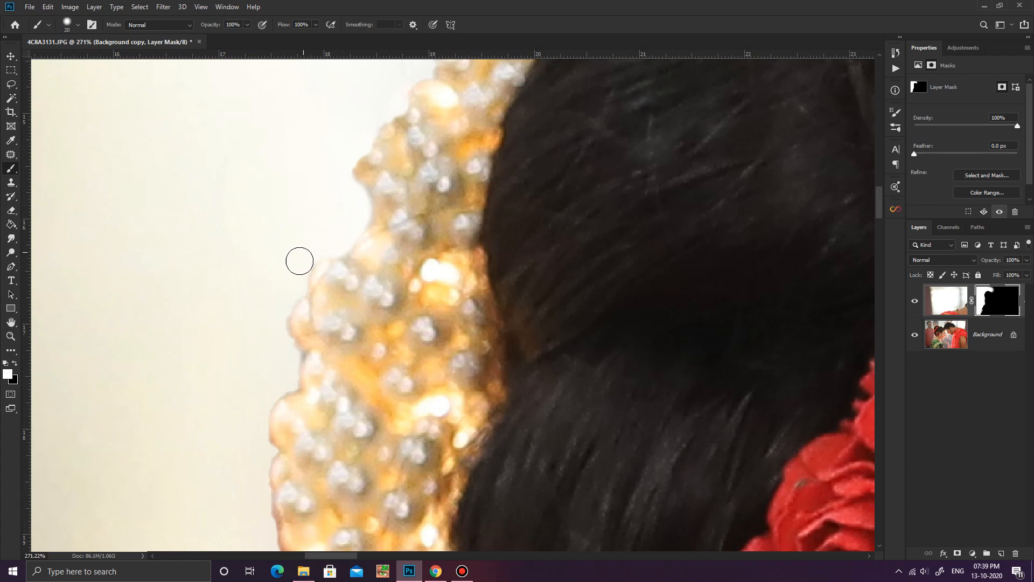
key("ctrl+0")
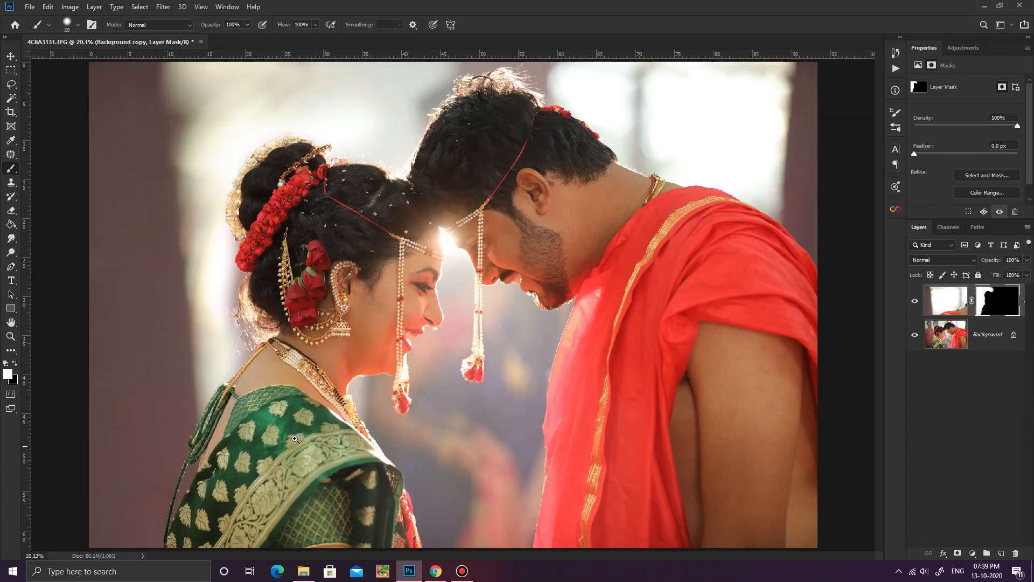
Step: With a 200 px brush at 29% opacity, paint the mask lightly beside the stray hairs at the bride's nape
left_click_drag(185, 333, 362, 252)
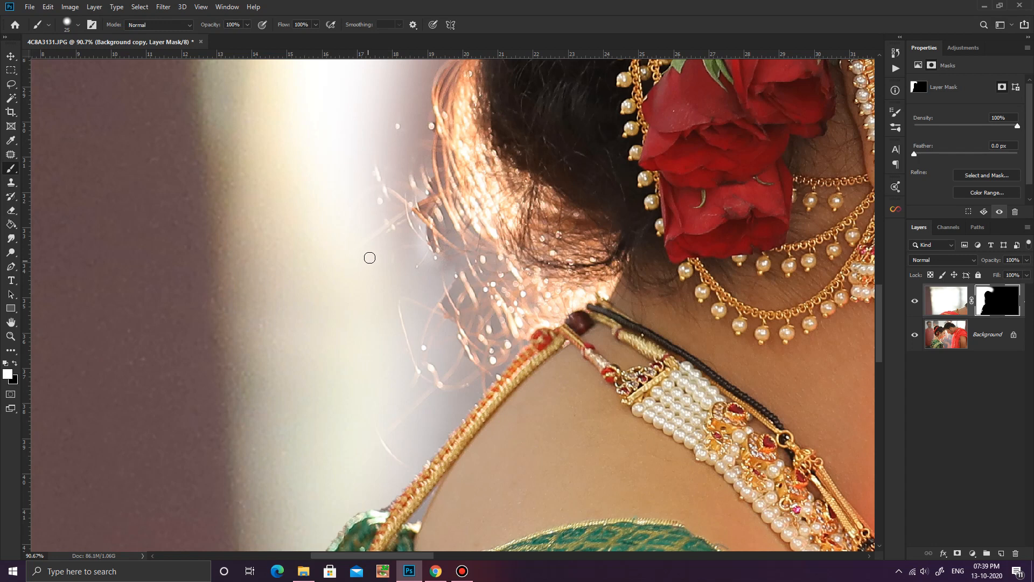
key("bracketright")
key("bracketright")
key("bracketright")
key("bracketright")
key("bracketright")
key("bracketright")
key("bracketright")
left_click(247, 24)
mouse_move(397, 243)
left_mouse_down()
mouse_move(388, 169)
mouse_move(415, 293)
mouse_move(448, 346)
mouse_move(418, 371)
mouse_move(396, 361)
mouse_move(399, 415)
mouse_move(378, 423)
mouse_move(437, 310)
mouse_move(467, 306)
mouse_move(470, 328)
mouse_move(378, 409)
left_mouse_up()
Step: Blend the backdrop further along the nape hair and down to the blouse string with more low-opacity strokes on the mask
key("ctrl+minus")
key("ctrl+minus")
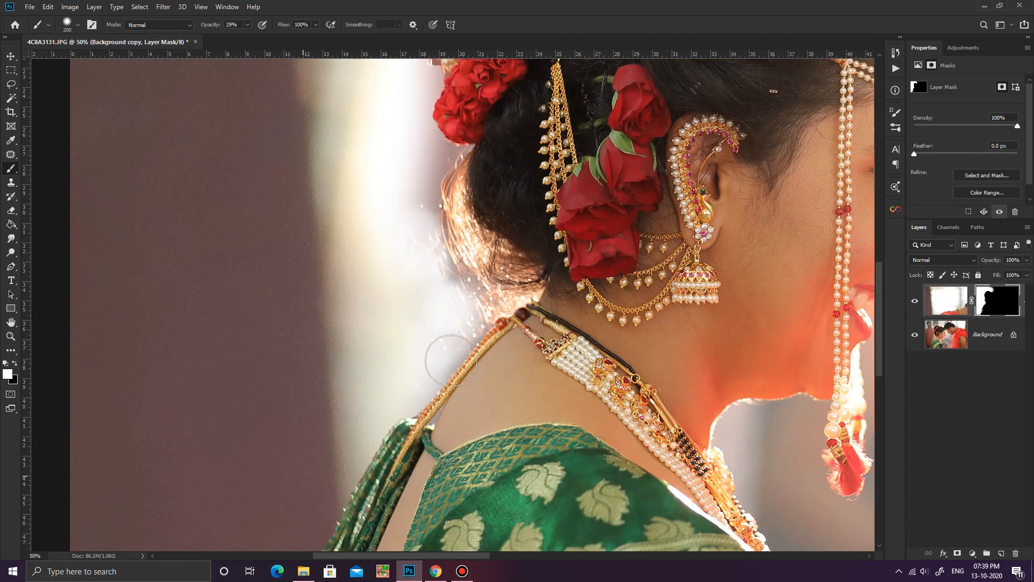
left_click_drag(439, 266, 420, 215)
mouse_move(432, 266)
left_mouse_down()
mouse_move(419, 201)
mouse_move(425, 164)
mouse_move(418, 260)
mouse_move(415, 225)
mouse_move(439, 319)
mouse_move(406, 348)
left_mouse_up()
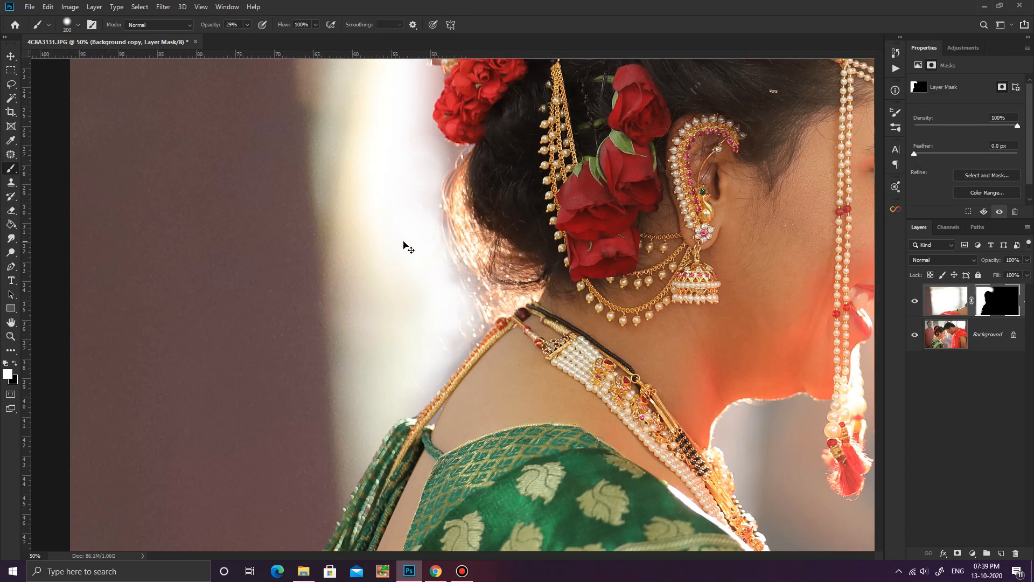
key("ctrl+0")
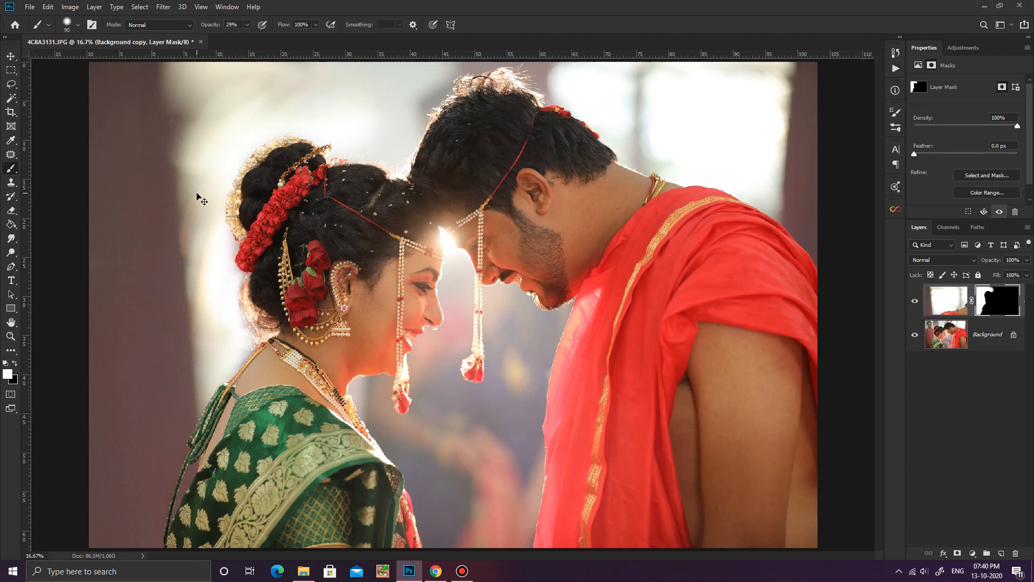
Step: Apply a slight Gaussian Blur to the image of the Background copy layer, leaving its mask out
key("ctrl+minus")
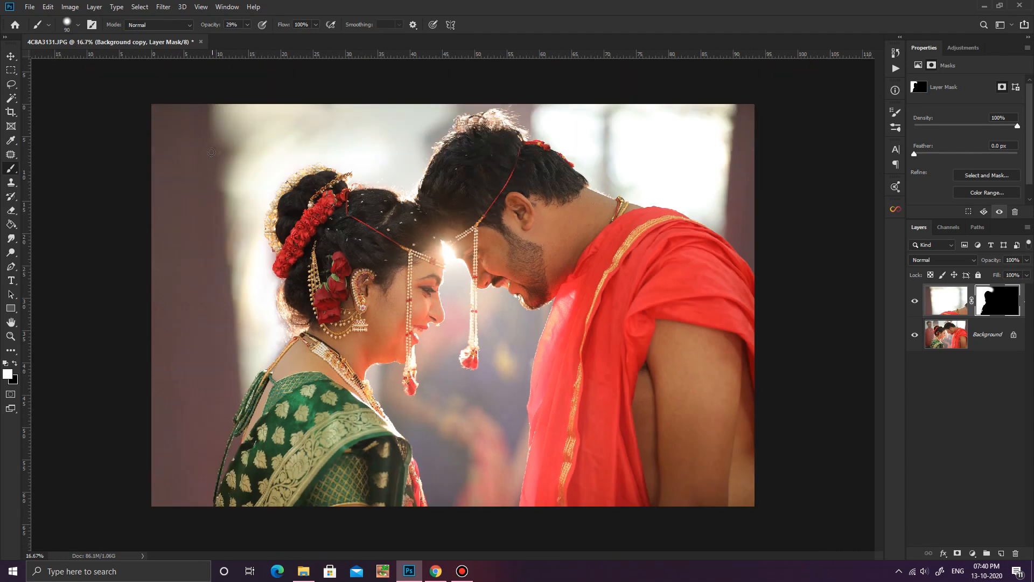
left_click(947, 301)
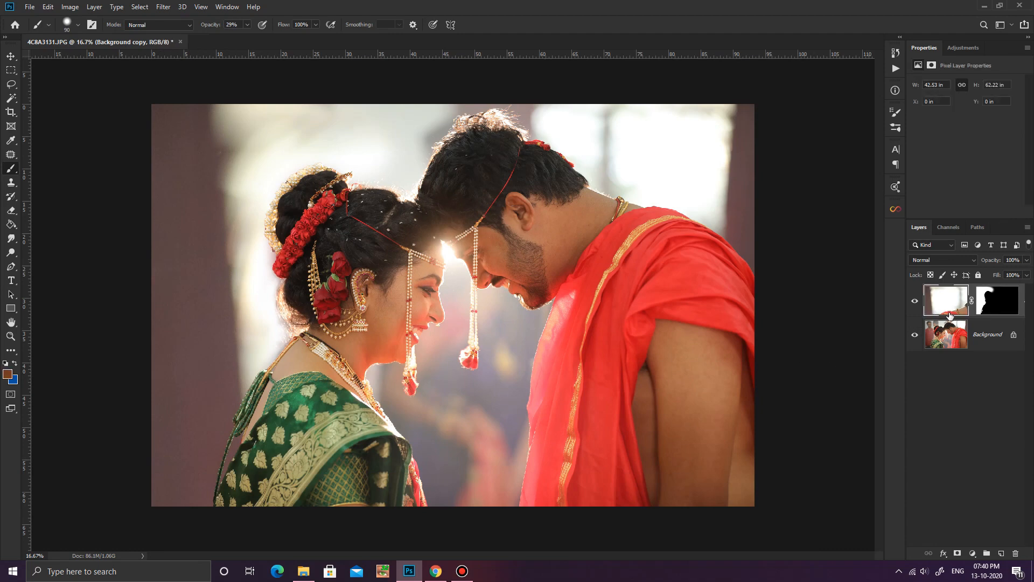
left_click(162, 6)
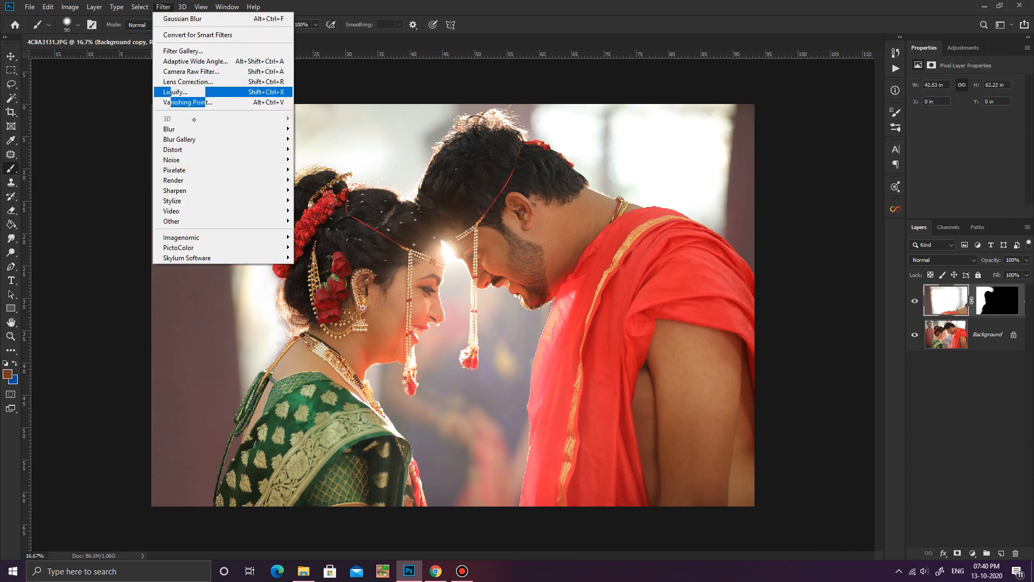
mouse_move(178, 129)
left_click(307, 170)
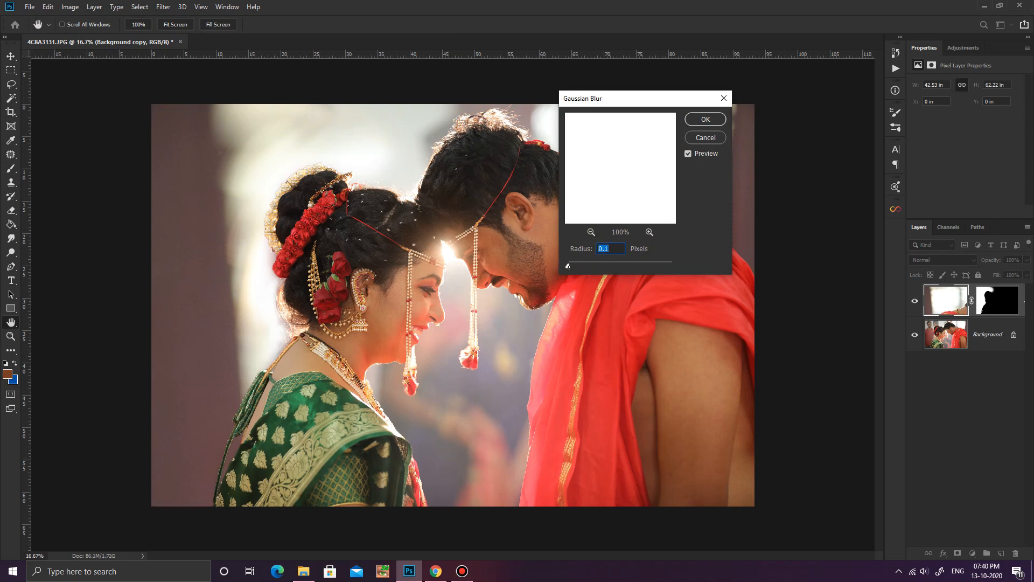
left_click_drag(569, 266, 582, 266)
left_click(707, 121)
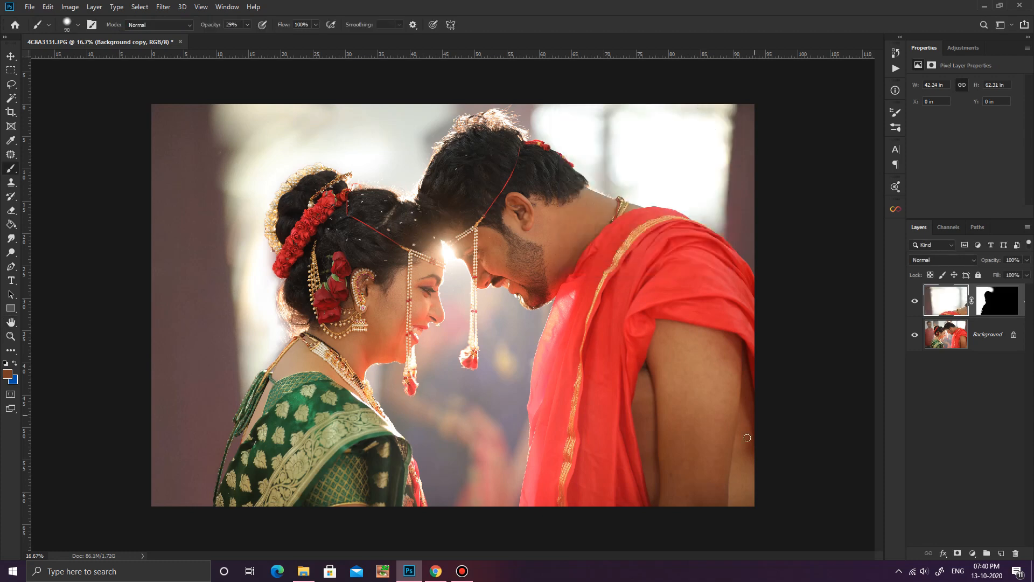
Step: Compare the retouched backdrop with the original photo by hiding and showing the blurred Background copy layer
left_click(915, 301)
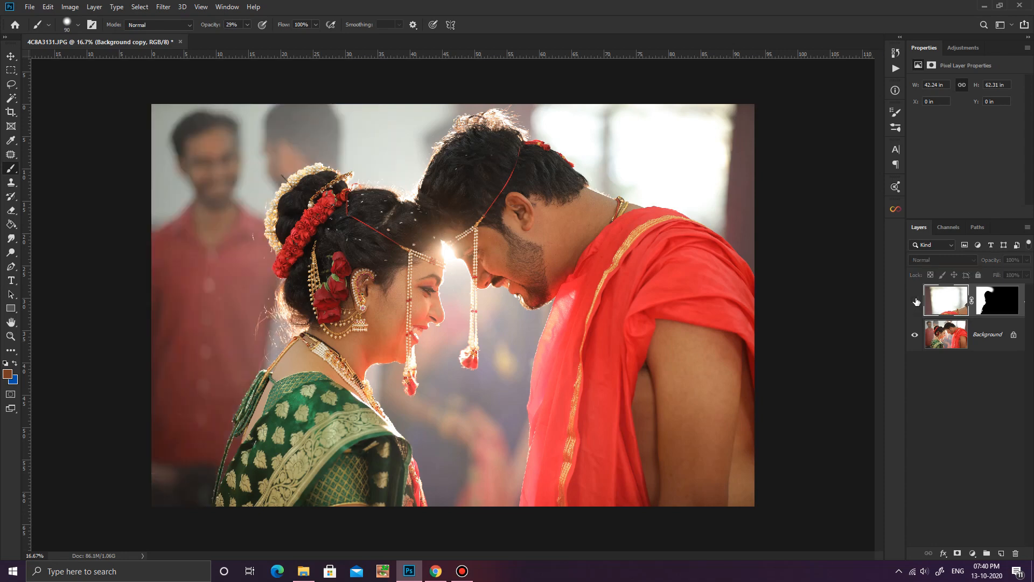
left_click(915, 301)
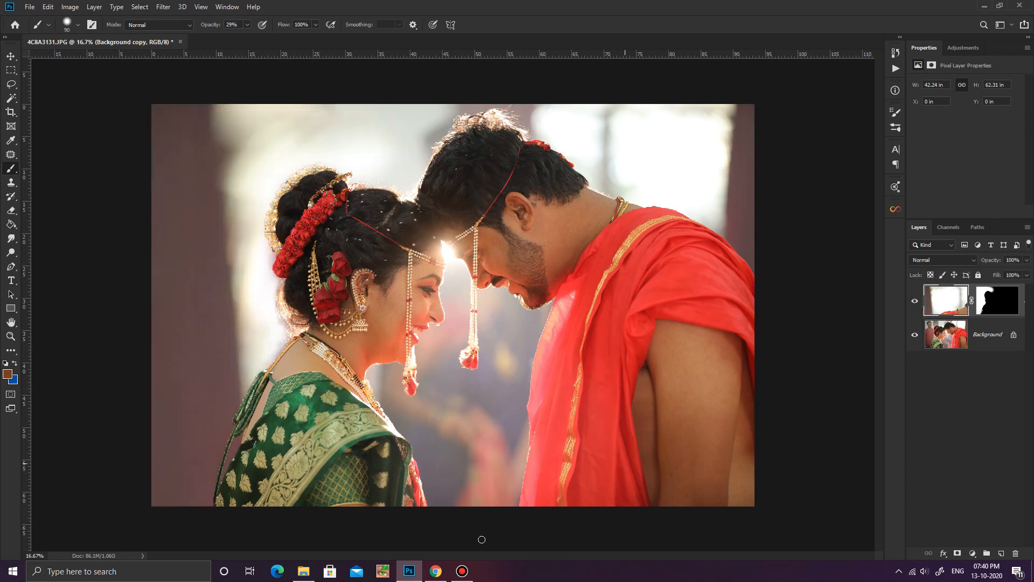